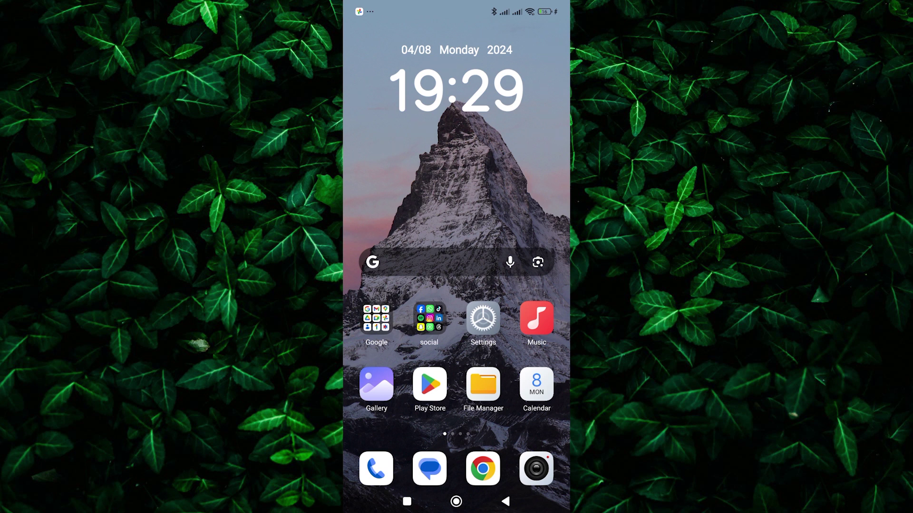
# Open the social folder on the Android home screen to show its apps
pyautogui.click(429, 320)
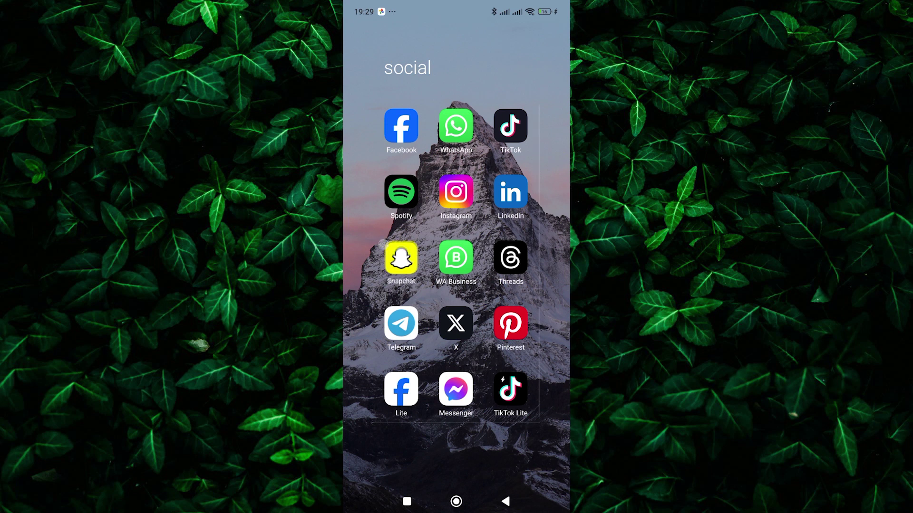
# Launch Snapchat and go from the camera to your own profile page
pyautogui.click(401, 257)
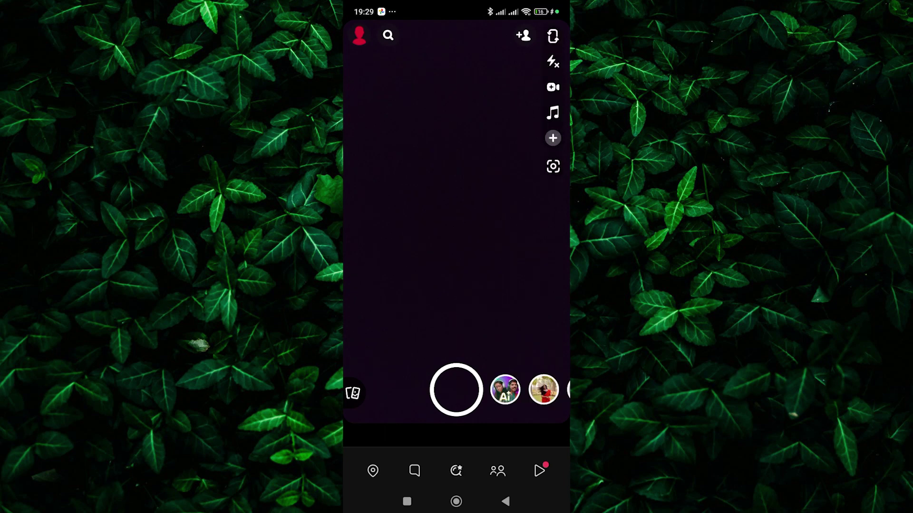
pyautogui.click(359, 35)
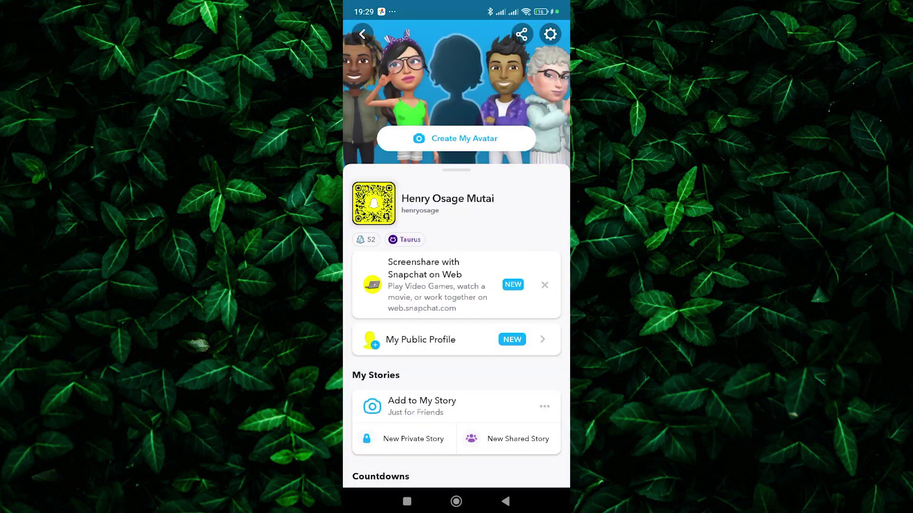
pyautogui.scroll(-3, 456, 320)
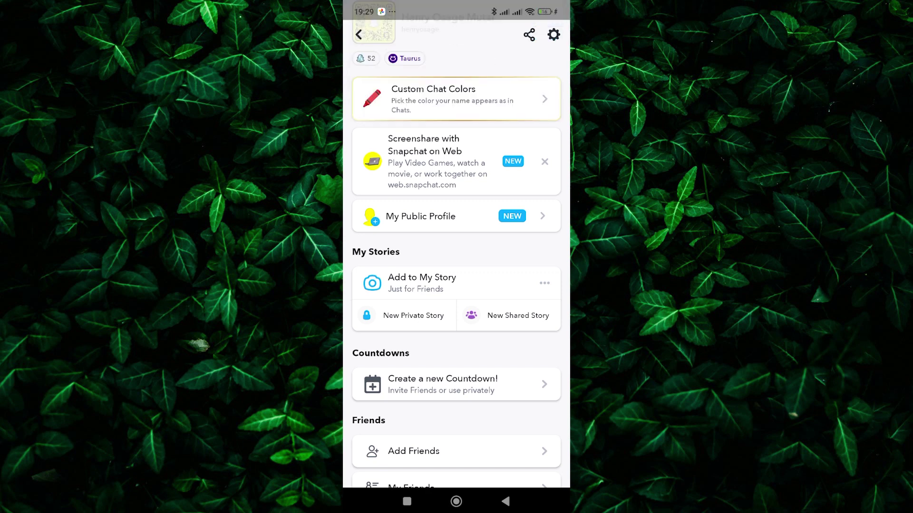
# Open My Public Profile and its Profile Settings page
pyautogui.click(456, 216)
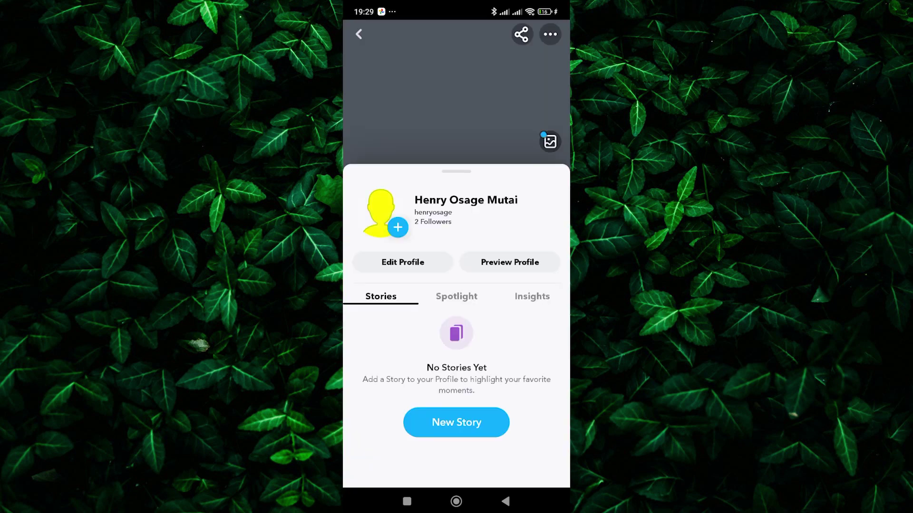
pyautogui.click(550, 35)
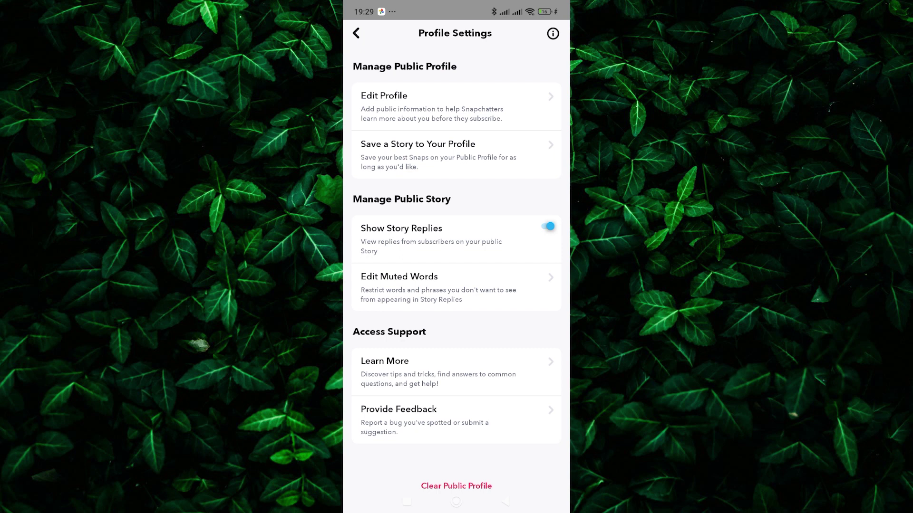
pyautogui.scroll(-1, 475, 440)
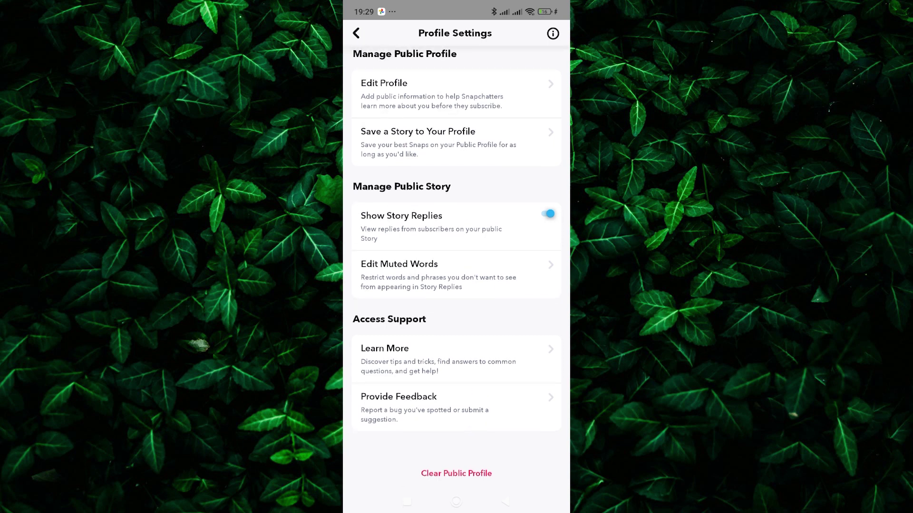
# Choose 'Clear Public Profile' and confirm Clear in the dialog
pyautogui.click(456, 474)
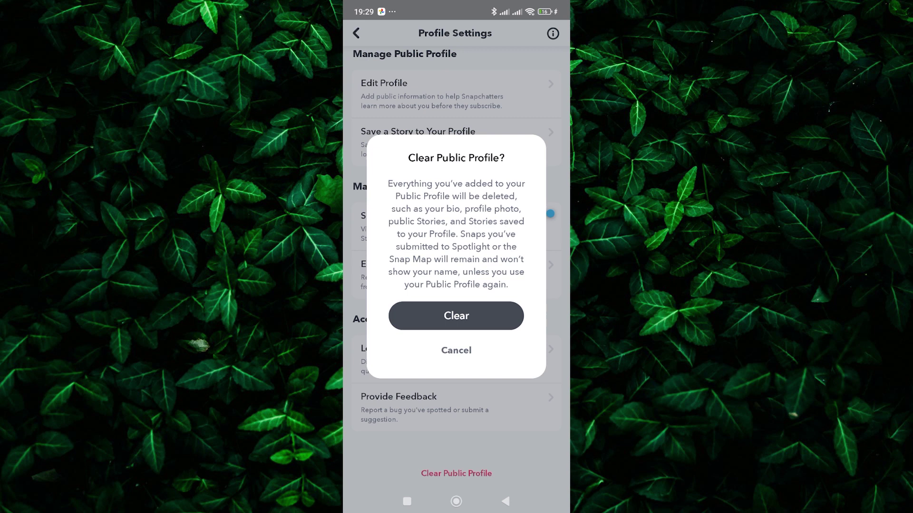
pyautogui.click(456, 315)
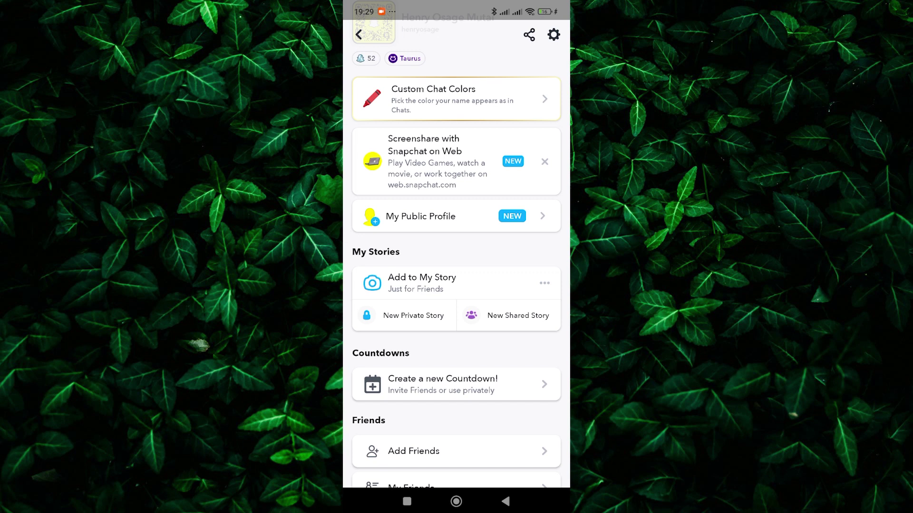
# Go back from the Snapchat profile page and return to the home screen
pyautogui.click(506, 501)
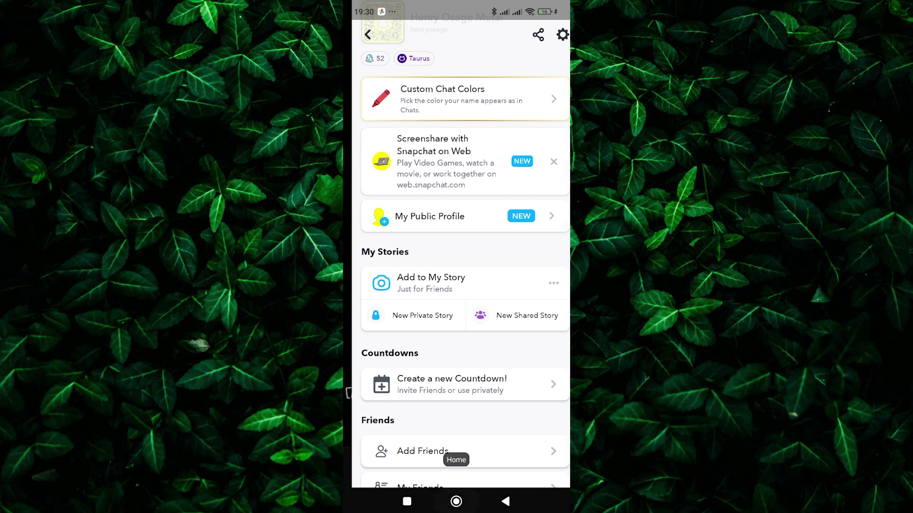
pyautogui.click(455, 502)
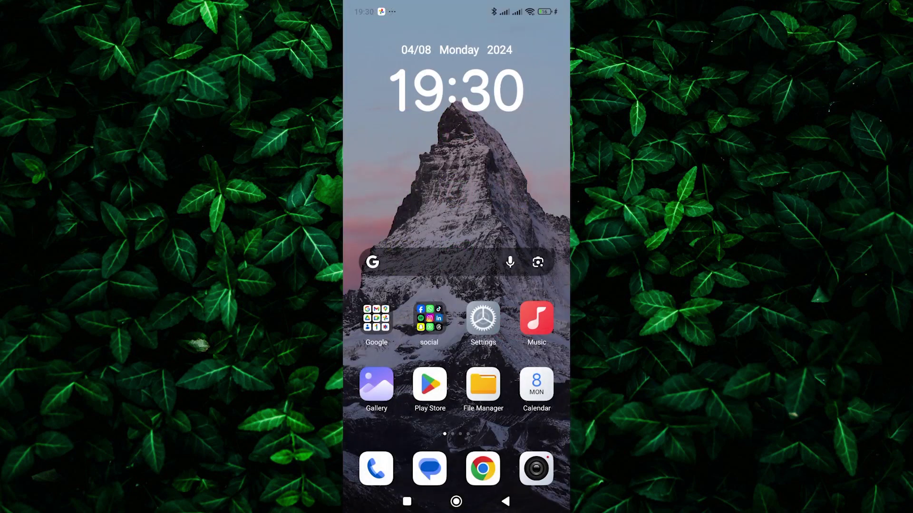